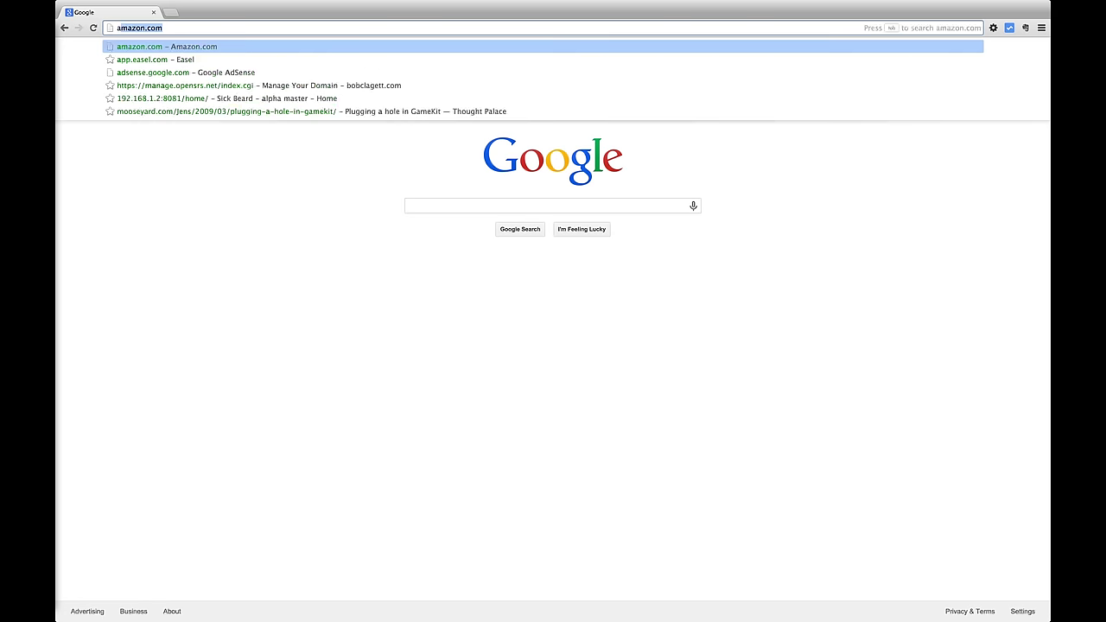
Load app.easel.com, page to the next recent projects, and start a new blank project.
{"action": "key", "text": "Return"}
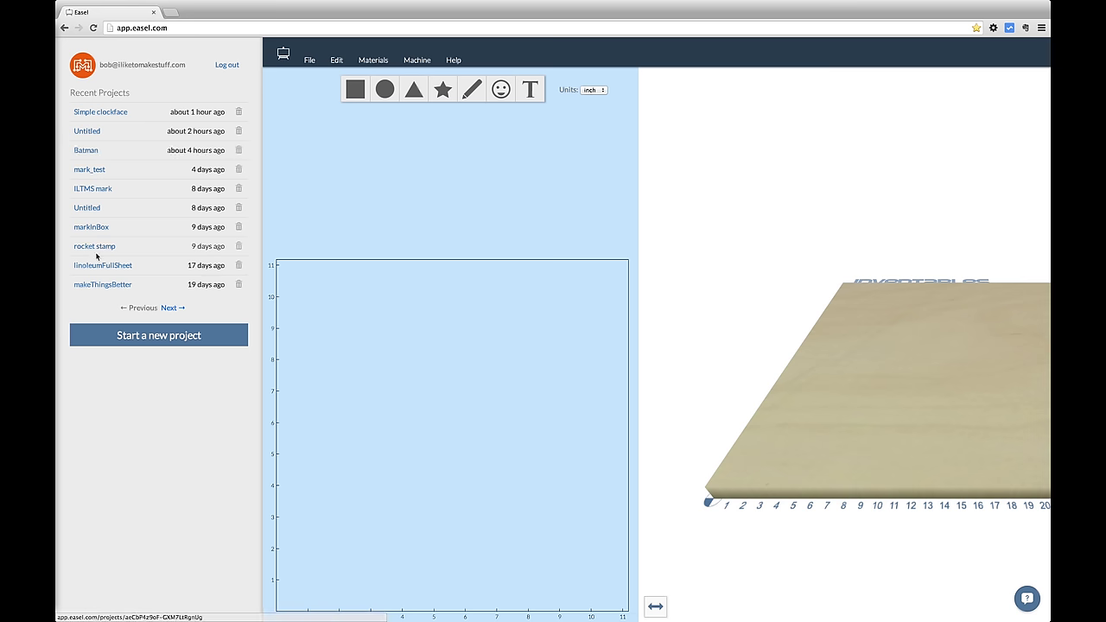
{"action": "left_click", "coordinate": [170, 308]}
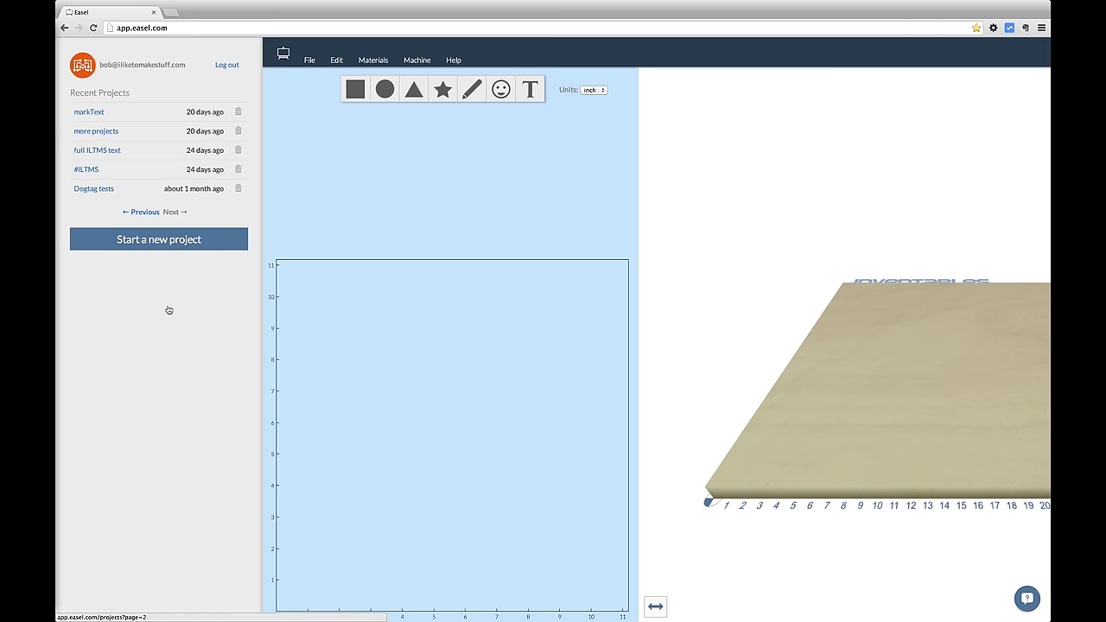
{"action": "left_click", "coordinate": [155, 244]}
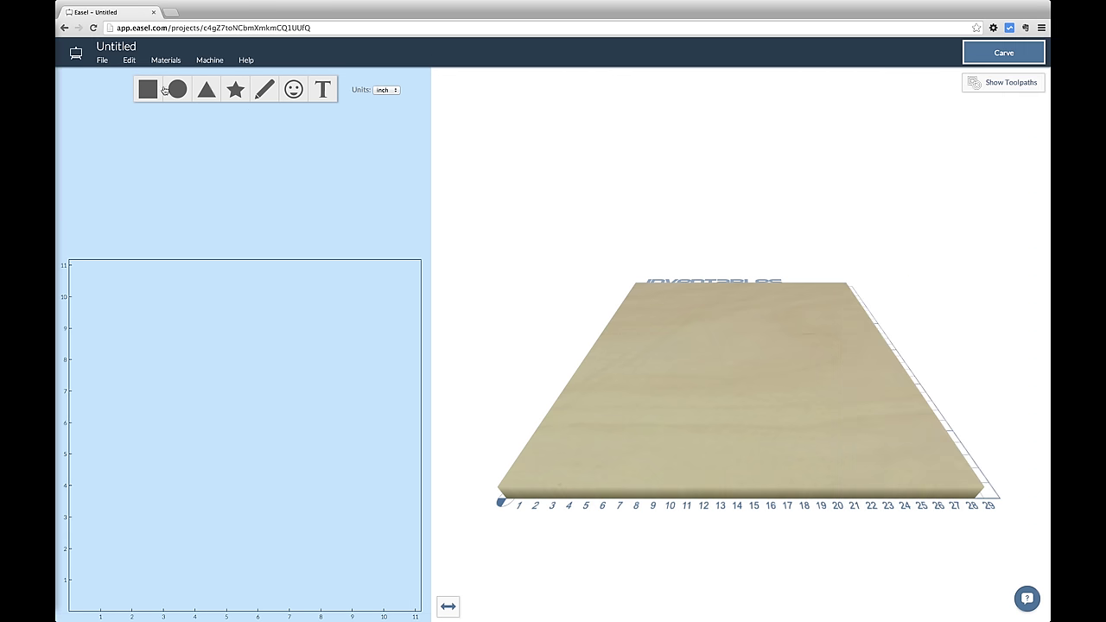
Import ILTMS_mark_solid.svg from the CNC designs folder and drag the M logo larger.
{"action": "left_click", "coordinate": [103, 63]}
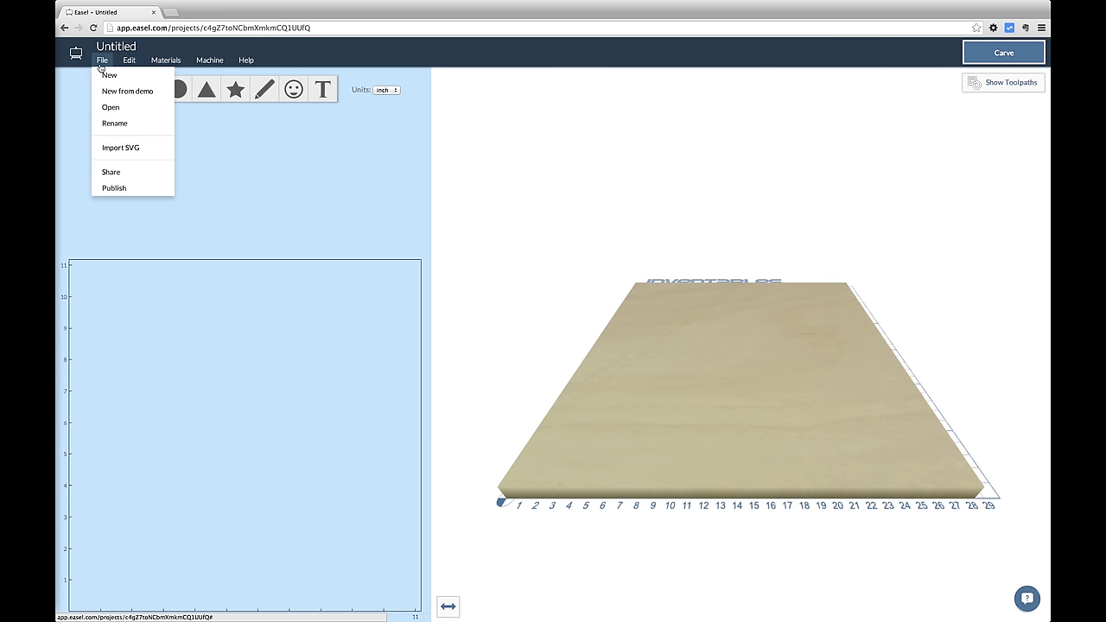
{"action": "left_click", "coordinate": [108, 148]}
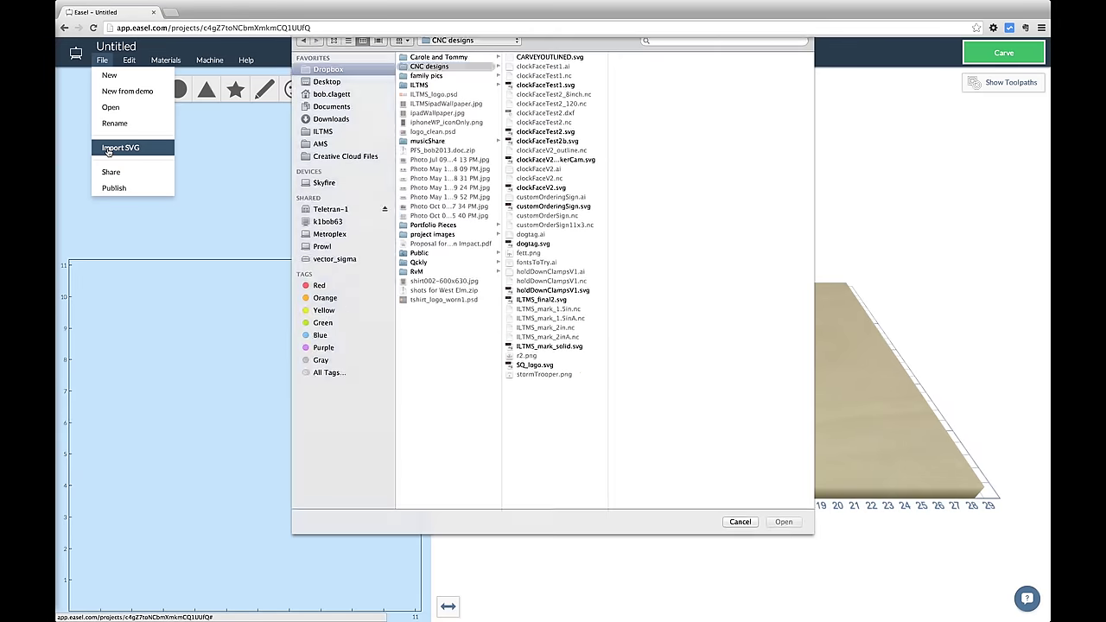
{"action": "left_click", "coordinate": [538, 354]}
{"action": "left_click", "coordinate": [782, 529]}
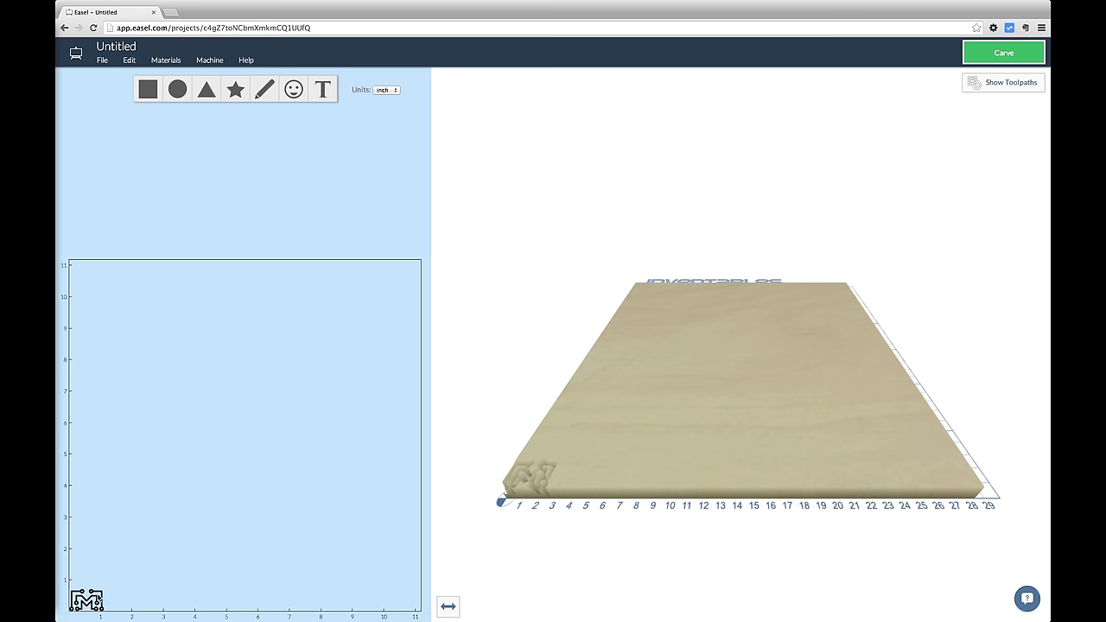
{"action": "left_click_drag", "start_coordinate": [114, 585], "coordinate": [322, 448]}
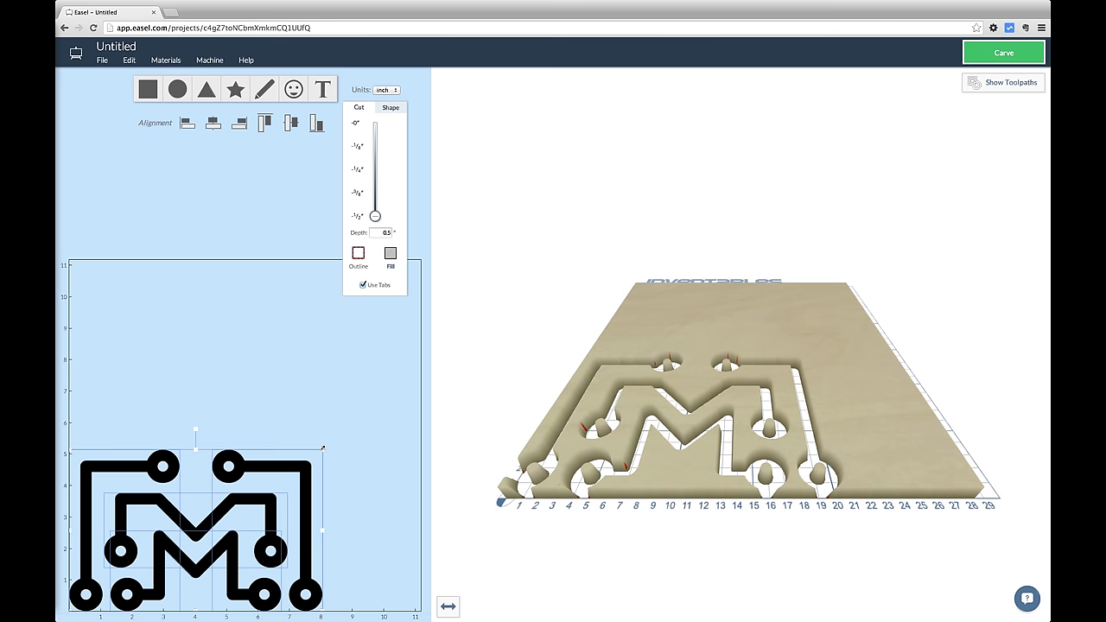
Orbit the 3D preview to an angled view and bring up the Material Library.
{"action": "left_click_drag", "start_coordinate": [560, 453], "coordinate": [664, 434]}
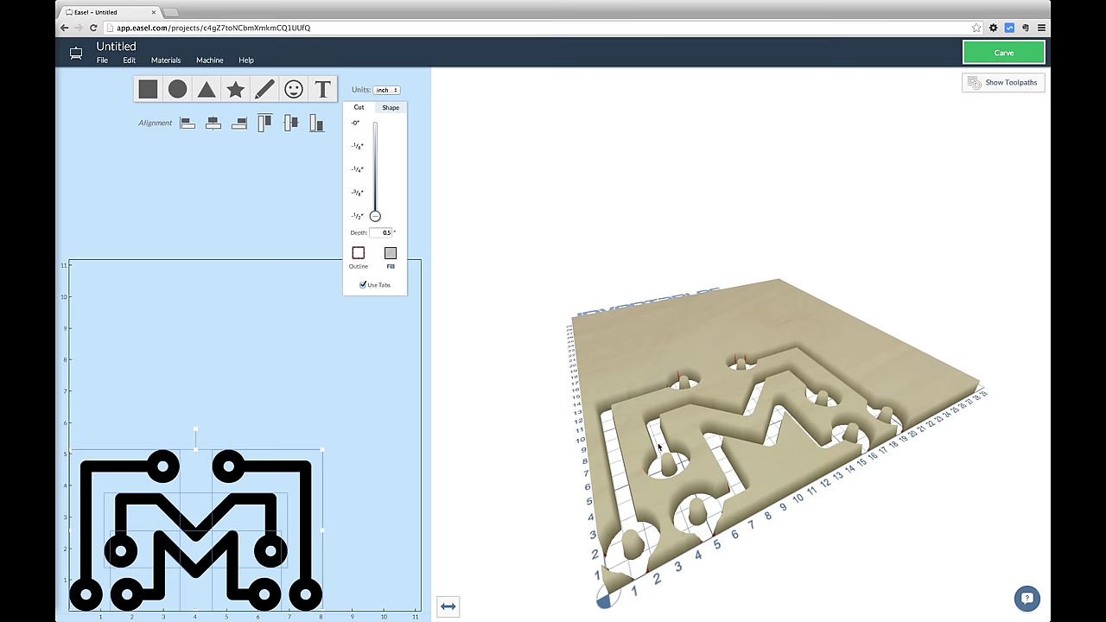
{"action": "left_click", "coordinate": [167, 61]}
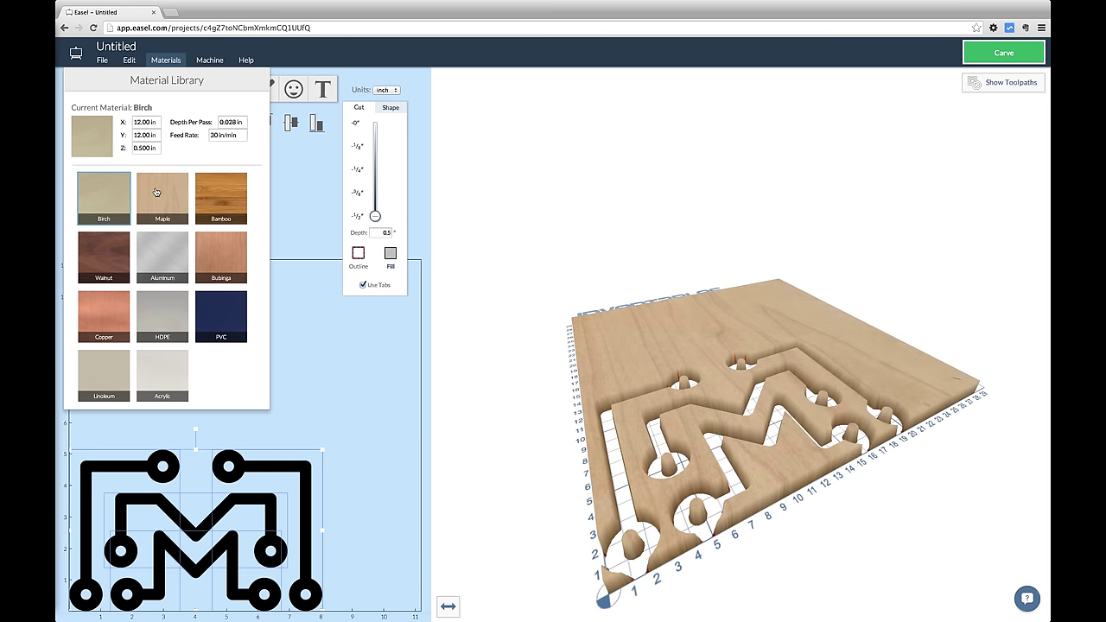
Compare Maple, Bamboo, Walnut and Aluminum, settling on 0.125 in Acrylic as the material.
{"action": "left_click", "coordinate": [157, 192]}
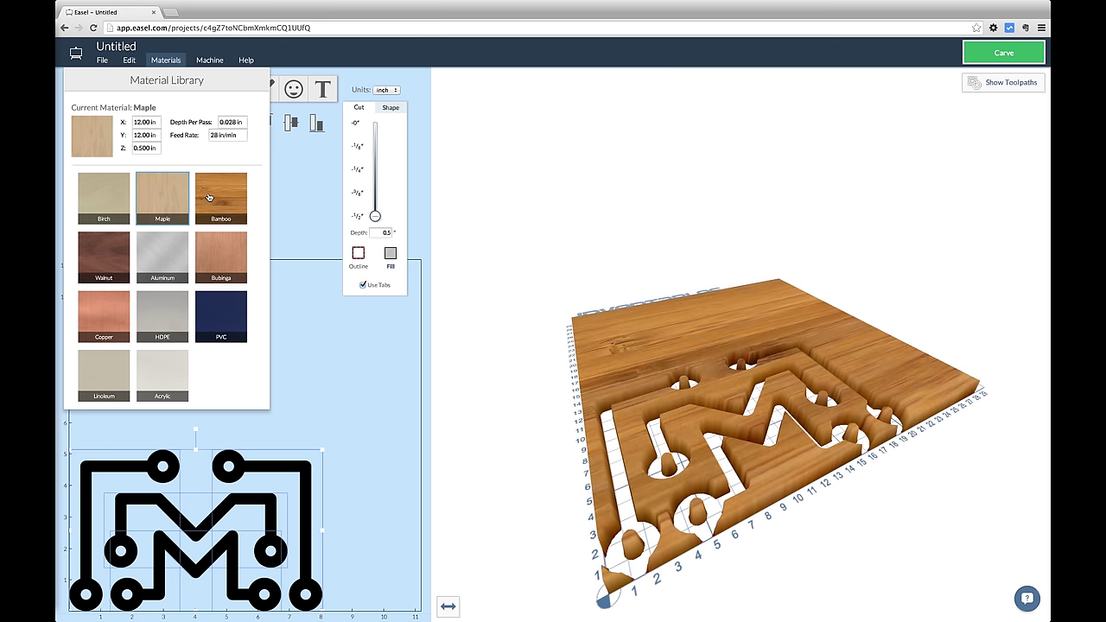
{"action": "left_click", "coordinate": [208, 197]}
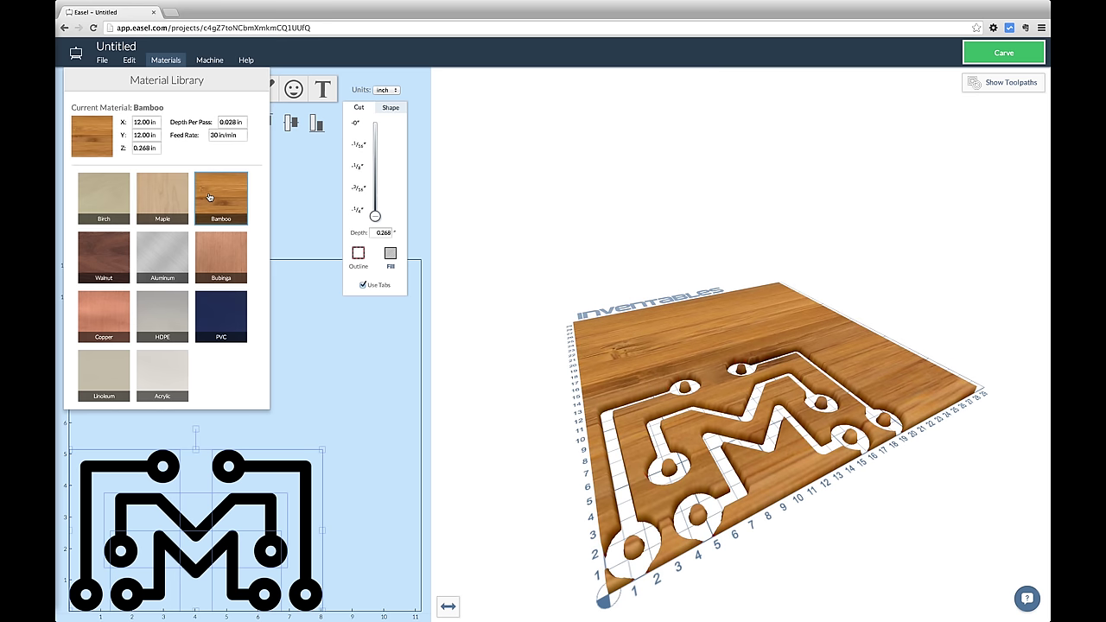
{"action": "left_click", "coordinate": [99, 264]}
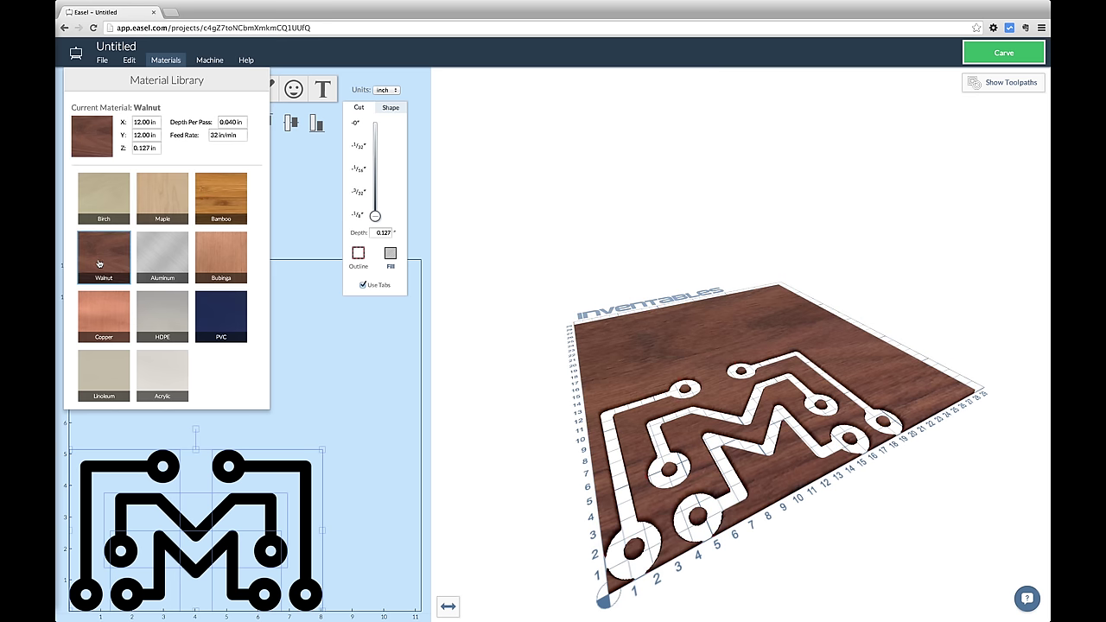
{"action": "left_click", "coordinate": [152, 257]}
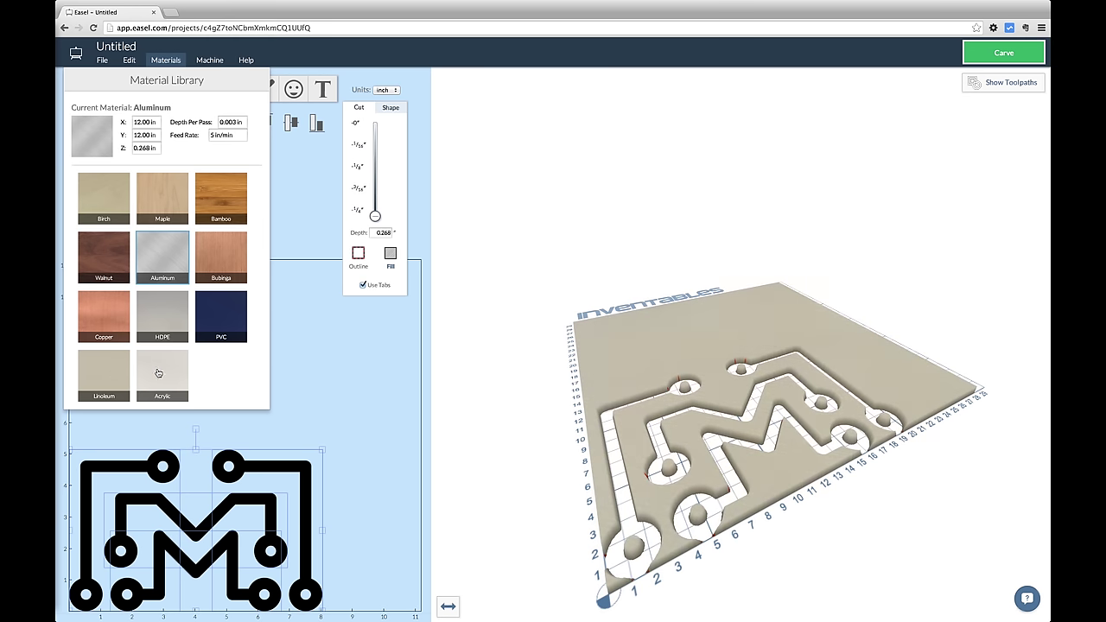
{"action": "left_click", "coordinate": [158, 372]}
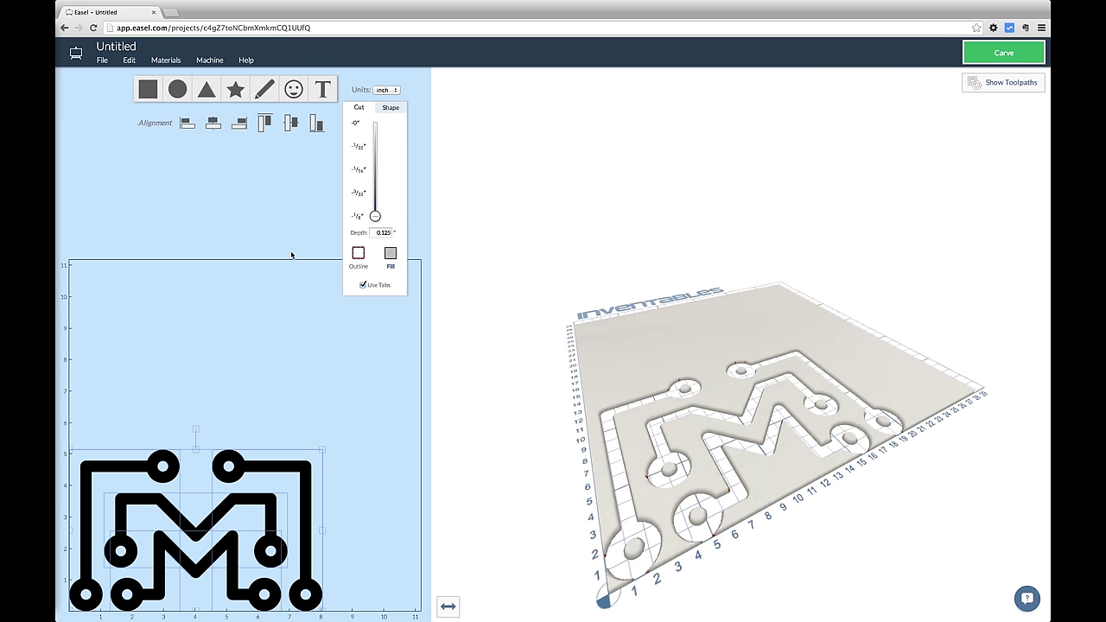
Set the machine bit size to 0.125 in, then browse the text fonts and icon shapes.
{"action": "mouse_move", "coordinate": [209, 60]}
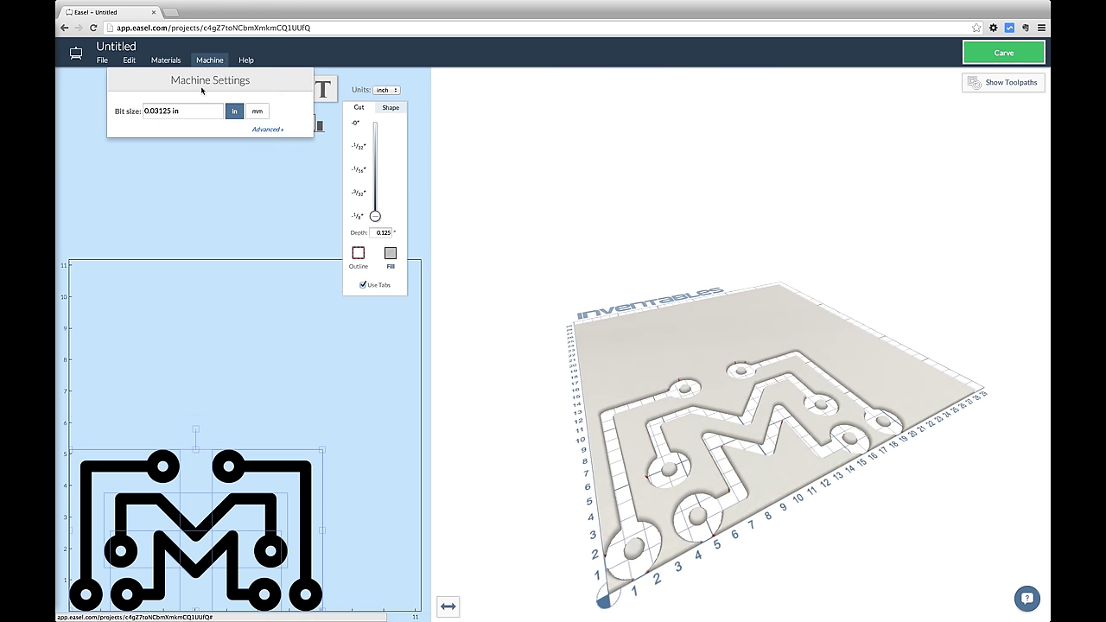
{"action": "left_click_drag", "start_coordinate": [148, 110], "coordinate": [199, 113]}
{"action": "type", "text": "0.125"}
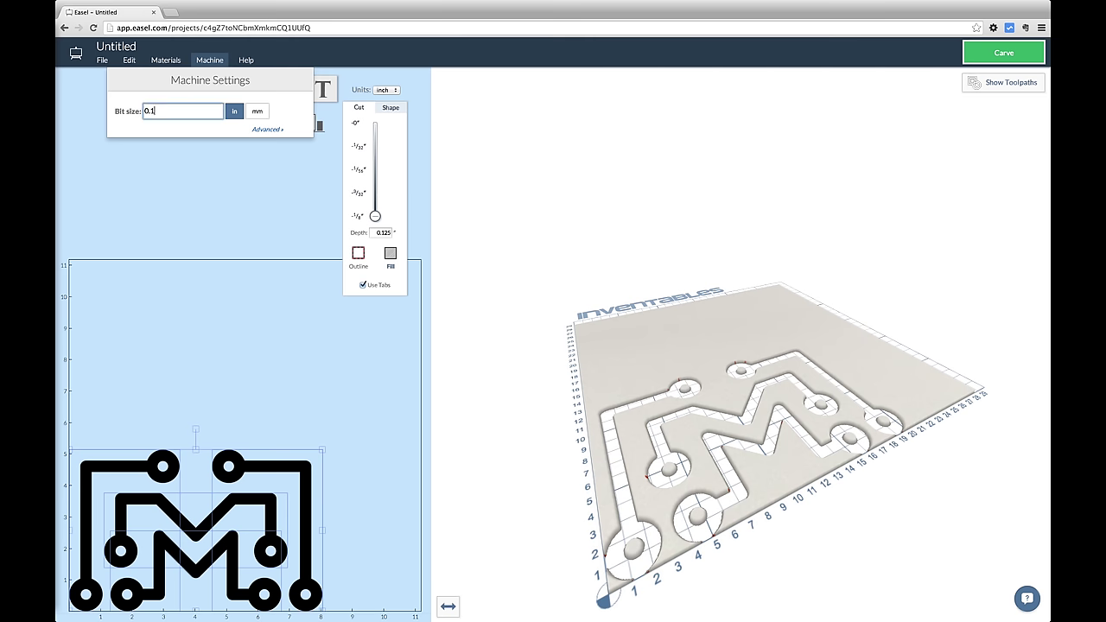
{"action": "left_click", "coordinate": [234, 216]}
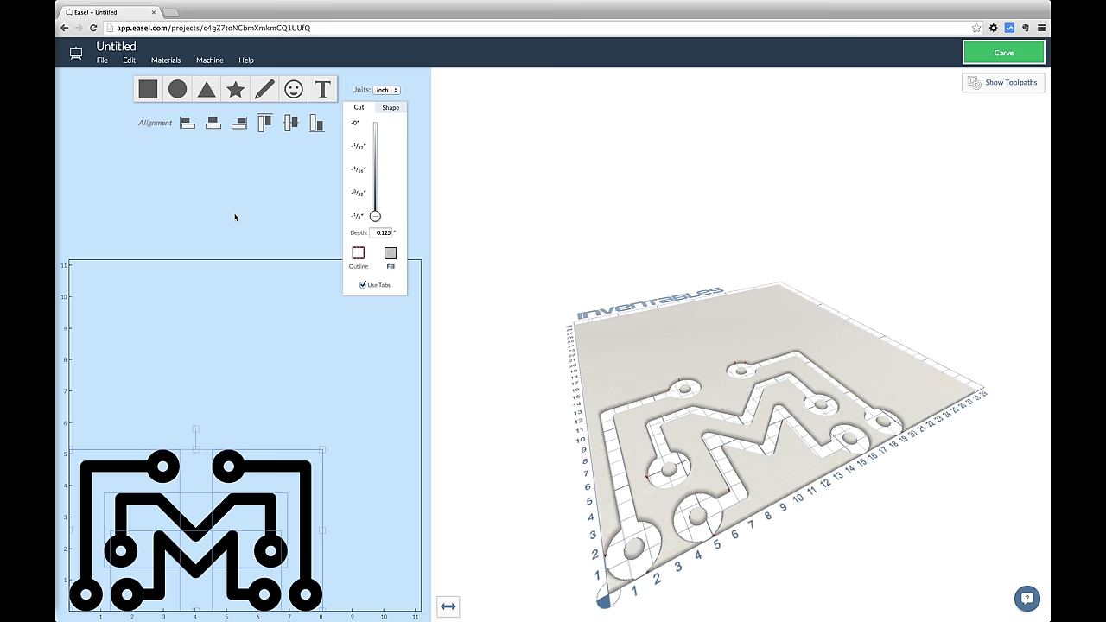
{"action": "left_click", "coordinate": [321, 95]}
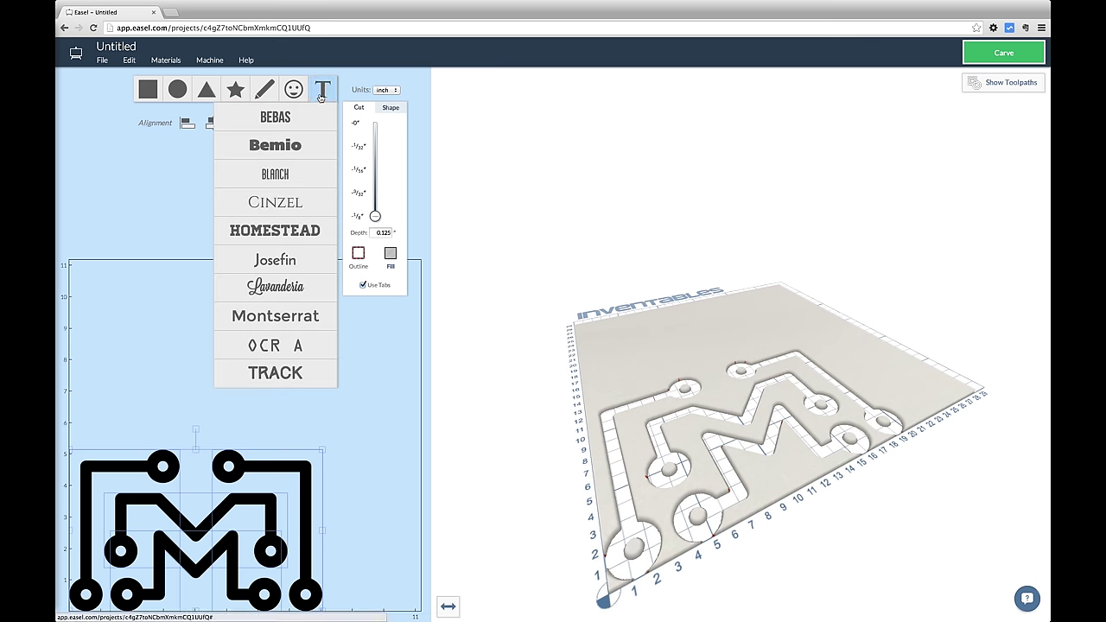
{"action": "left_click", "coordinate": [293, 91]}
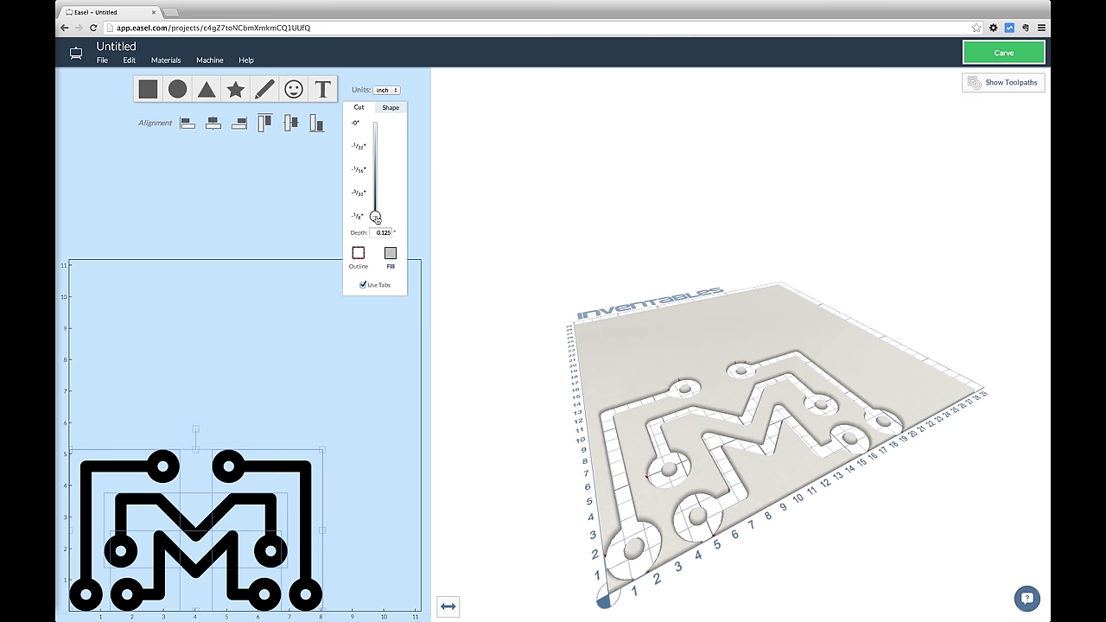
Drag the logo's cut depth down to about 0.044 in, then back deeper to 0.125 in.
{"action": "left_click_drag", "start_coordinate": [375, 217], "coordinate": [377, 158]}
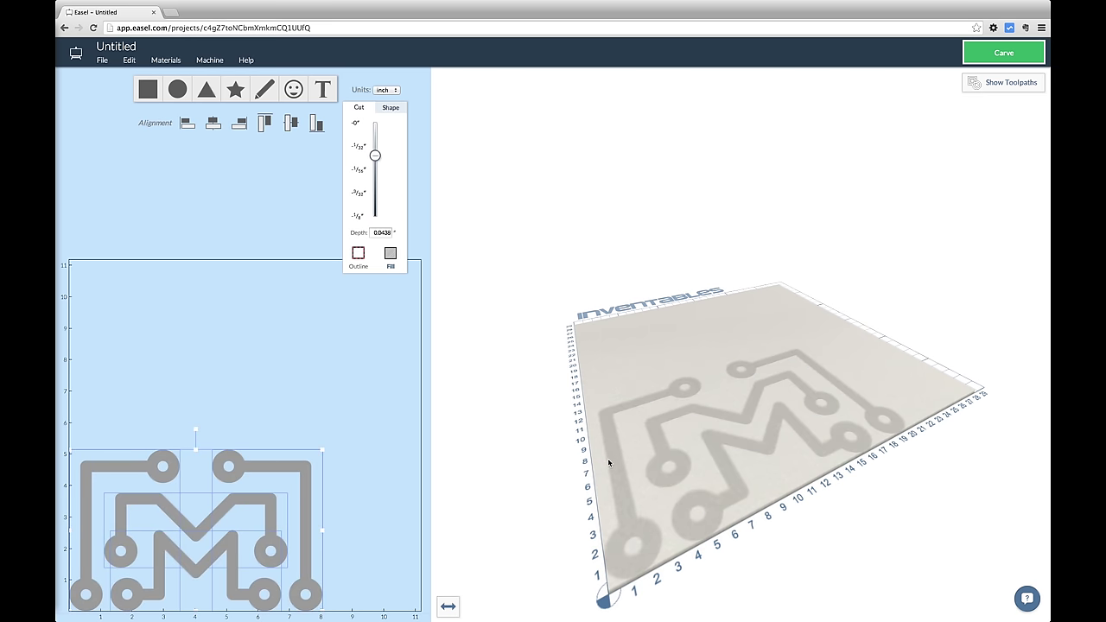
{"action": "left_click_drag", "start_coordinate": [607, 458], "coordinate": [593, 383]}
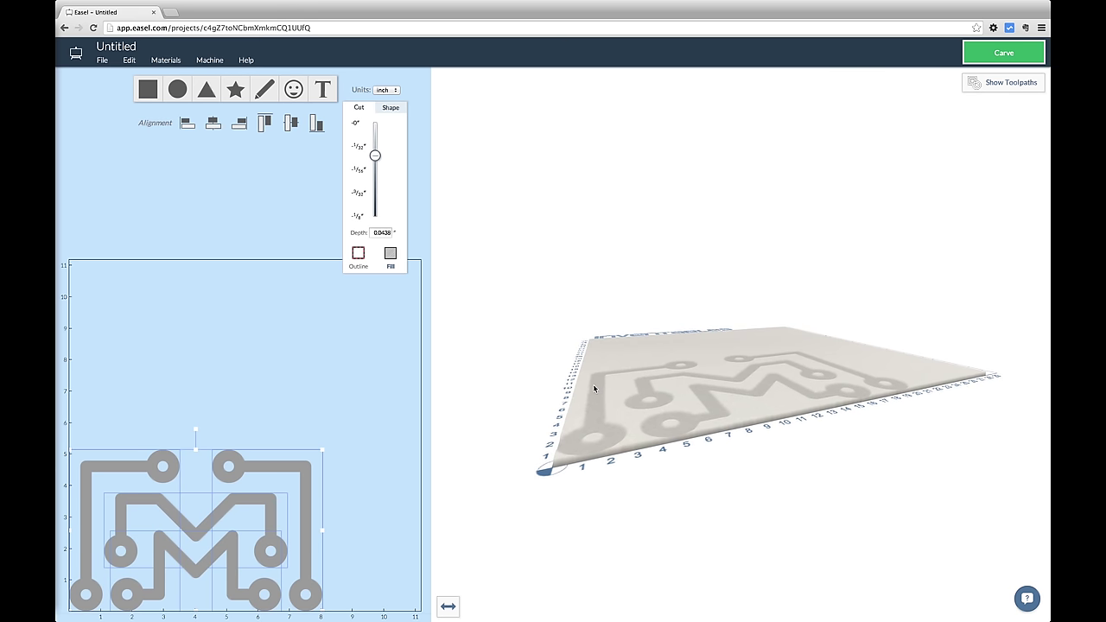
{"action": "scroll", "coordinate": [592, 384], "scroll_direction": "up", "scroll_amount": 5}
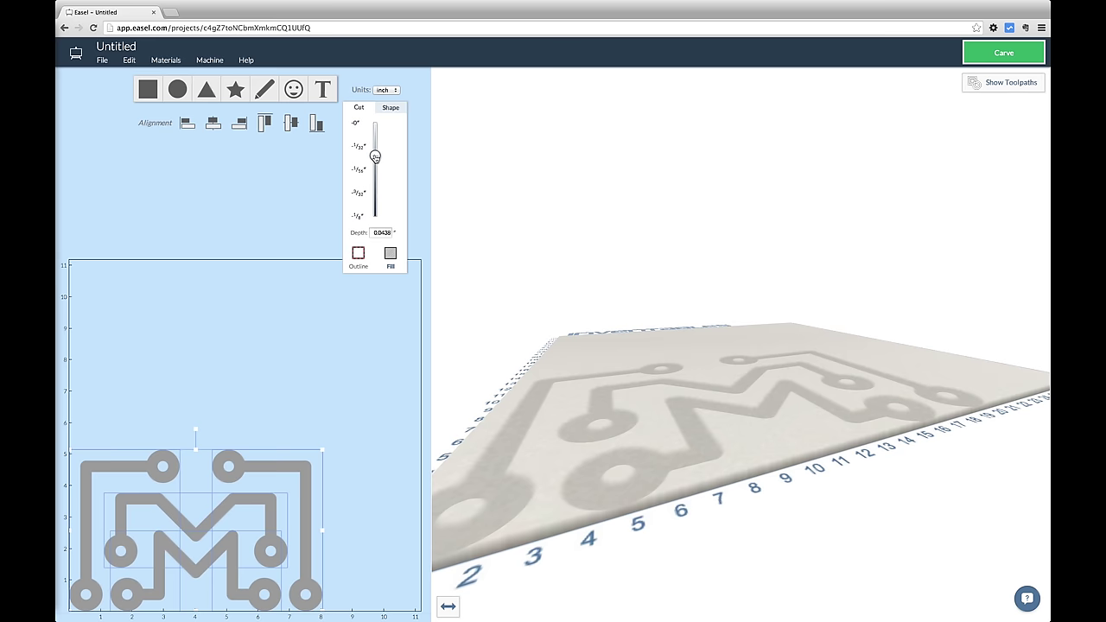
{"action": "left_click_drag", "start_coordinate": [374, 155], "coordinate": [374, 234]}
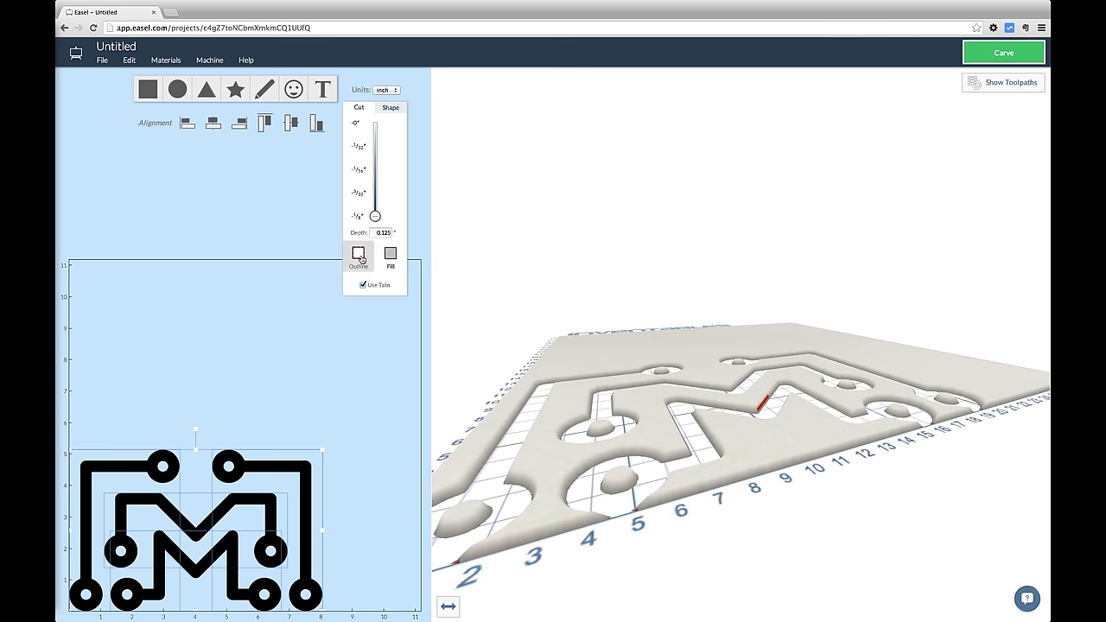
Switch the logo's cut type from Fill to Outline and zoom the preview in on the grooves.
{"action": "left_click", "coordinate": [359, 256]}
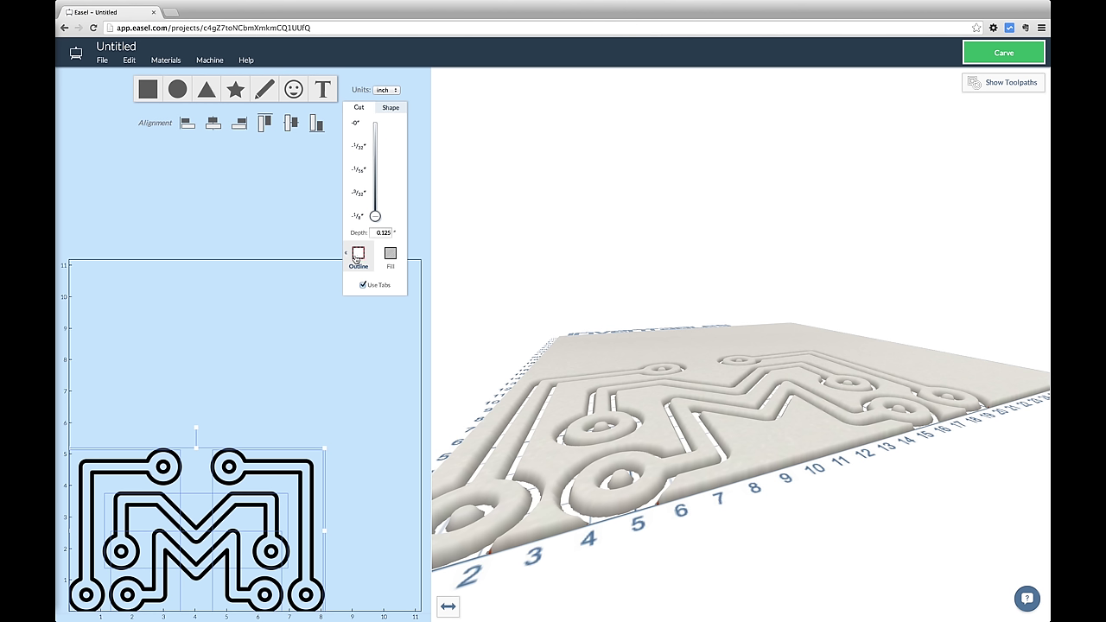
{"action": "mouse_move", "coordinate": [356, 257]}
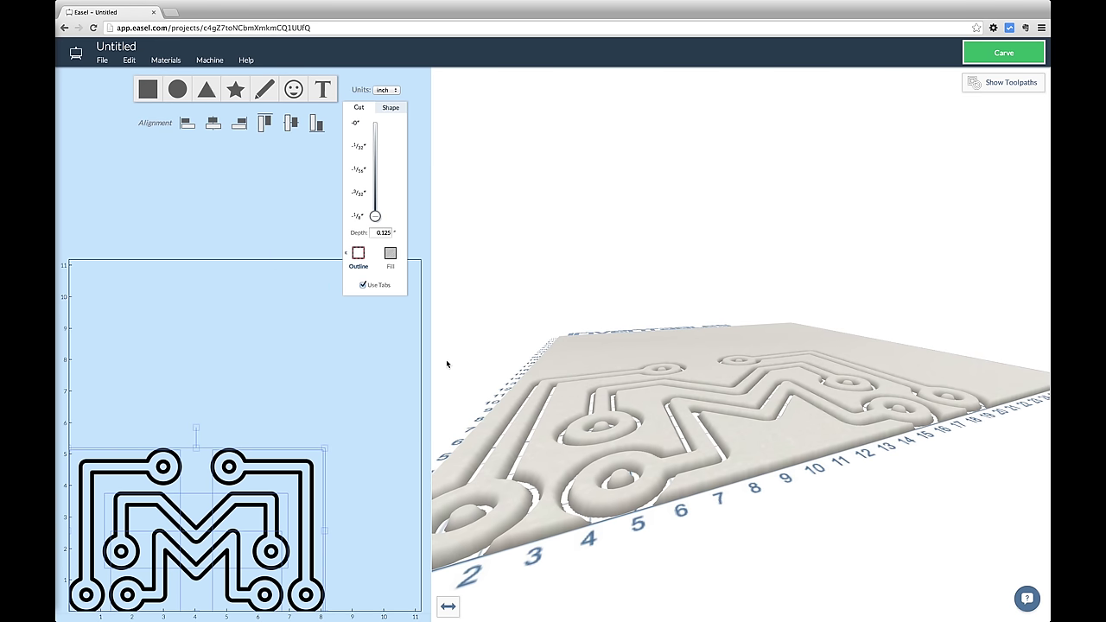
{"action": "scroll", "coordinate": [537, 442], "scroll_direction": "up", "scroll_amount": 3}
{"action": "scroll", "coordinate": [539, 446], "scroll_direction": "up", "scroll_amount": 2}
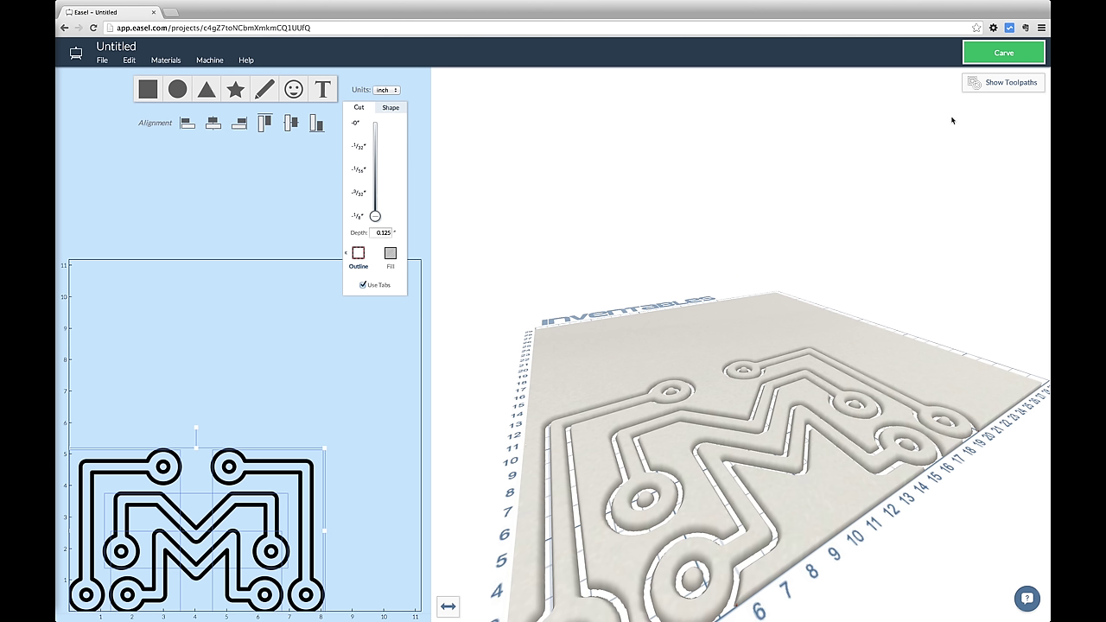
Show the toolpaths on the board and zoom in on them.
{"action": "left_click", "coordinate": [993, 84]}
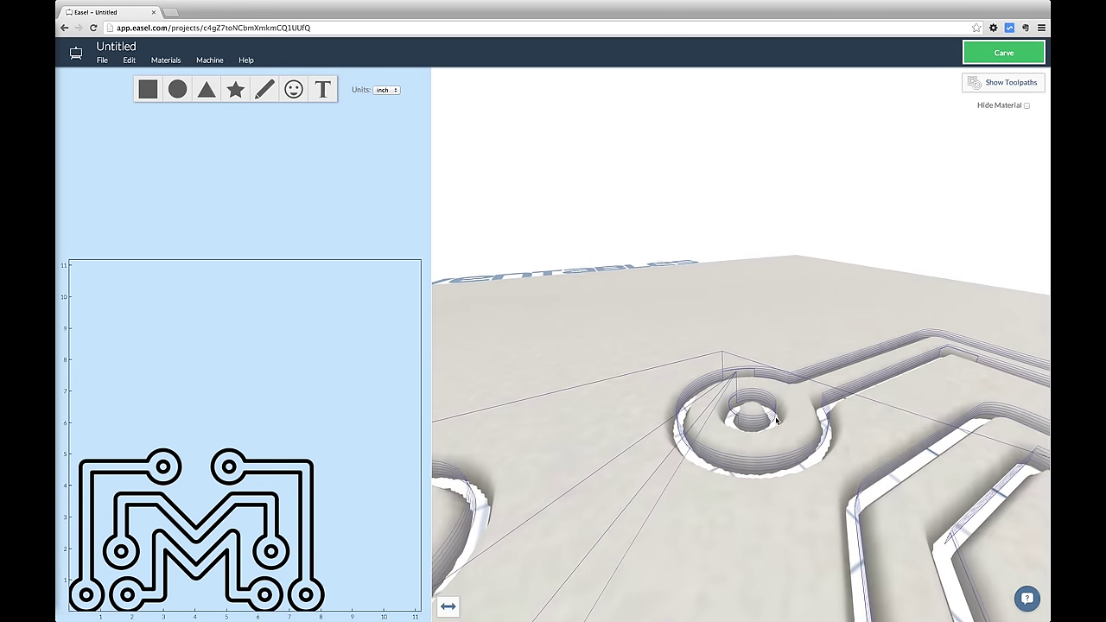
{"action": "scroll", "coordinate": [776, 419], "scroll_direction": "up", "scroll_amount": 5}
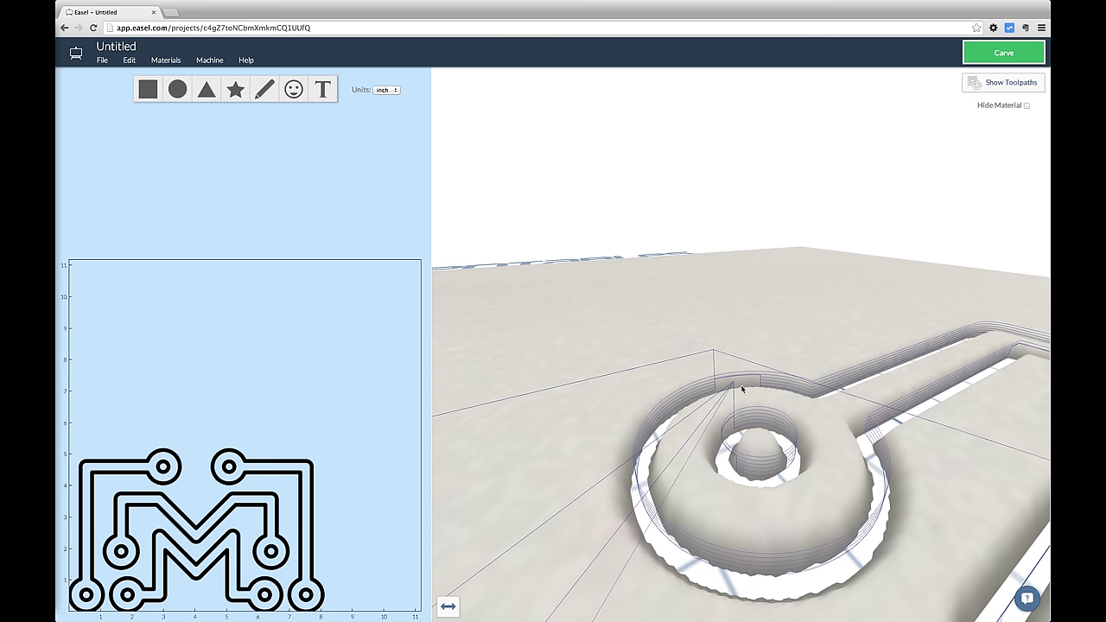
{"action": "scroll", "coordinate": [741, 388], "scroll_direction": "up", "scroll_amount": 4}
{"action": "scroll", "coordinate": [742, 389], "scroll_direction": "up", "scroll_amount": 2}
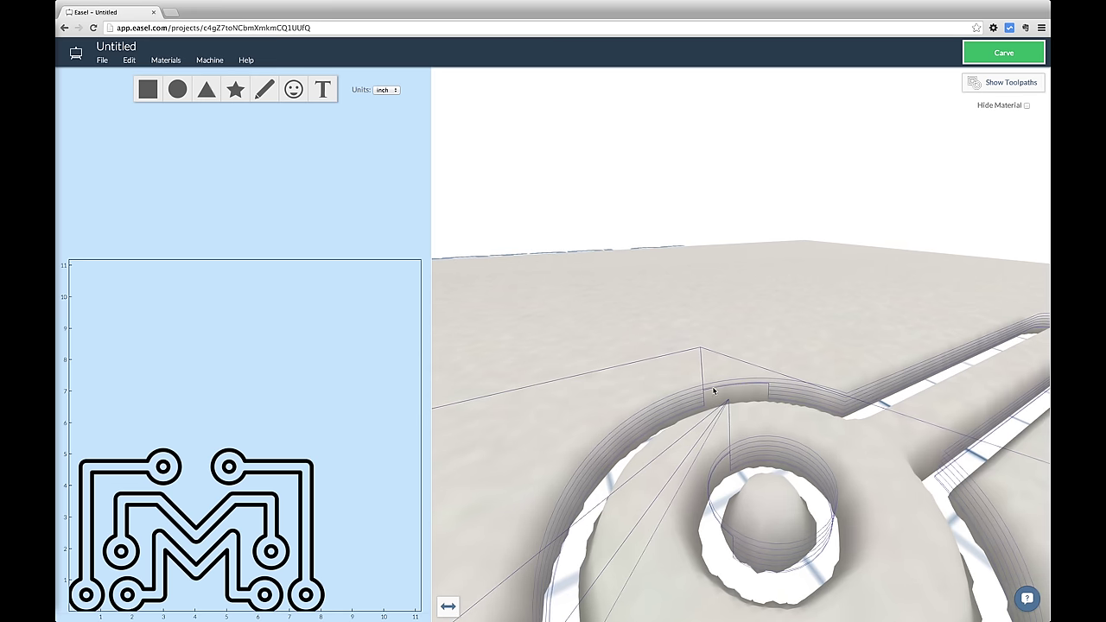
Turn tabs off and back on, regenerating toolpaths, then zoom out and start the carve wizard.
{"action": "left_click", "coordinate": [312, 467]}
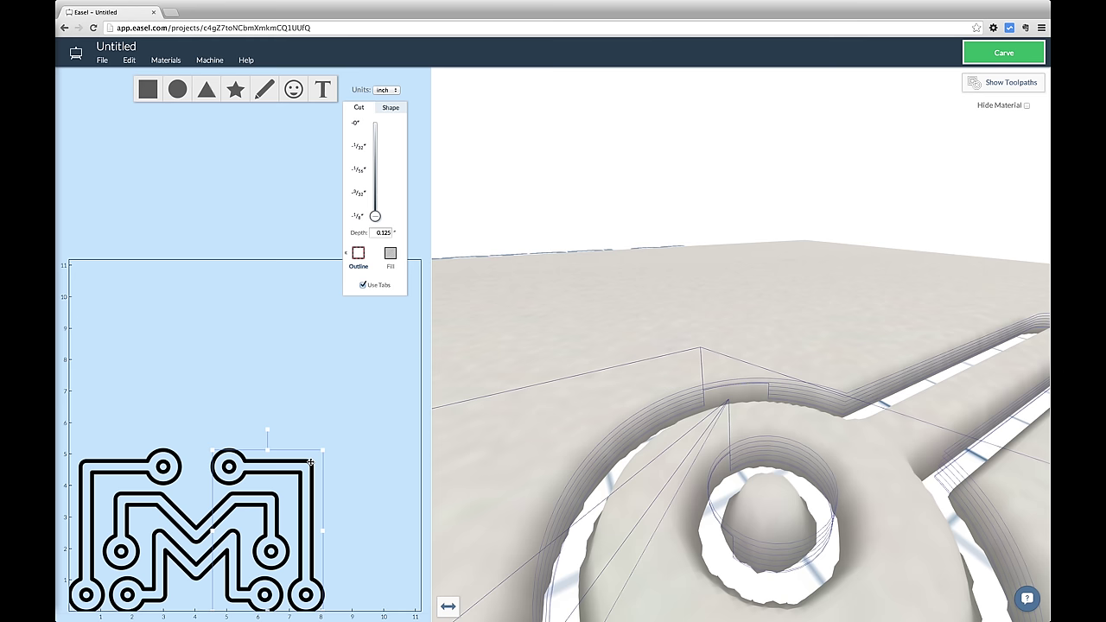
{"action": "left_click", "coordinate": [363, 285]}
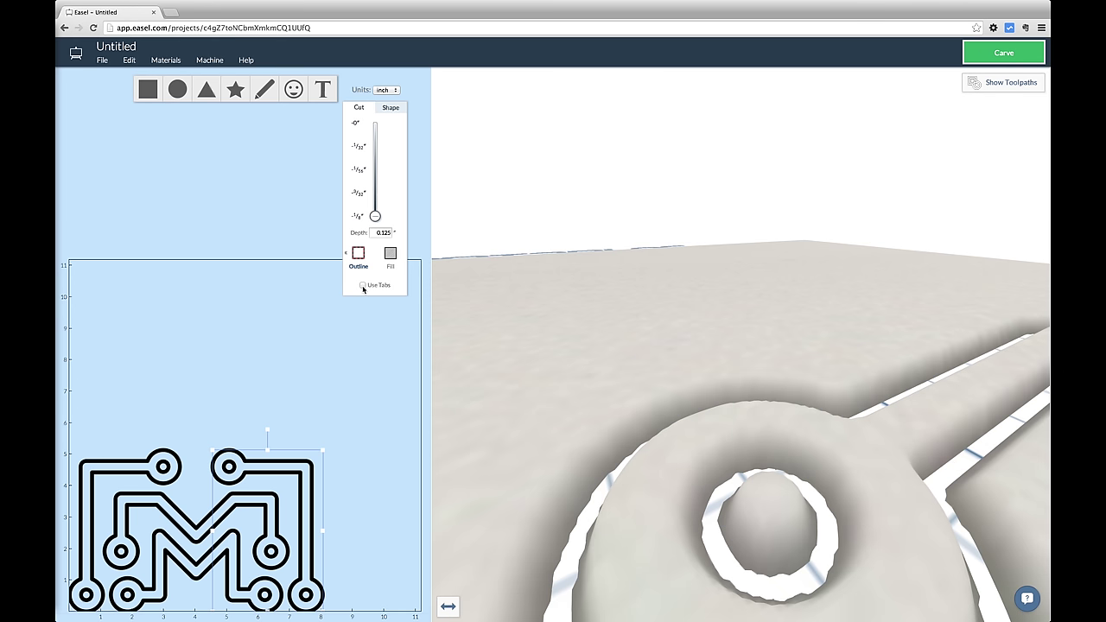
{"action": "left_click", "coordinate": [987, 86]}
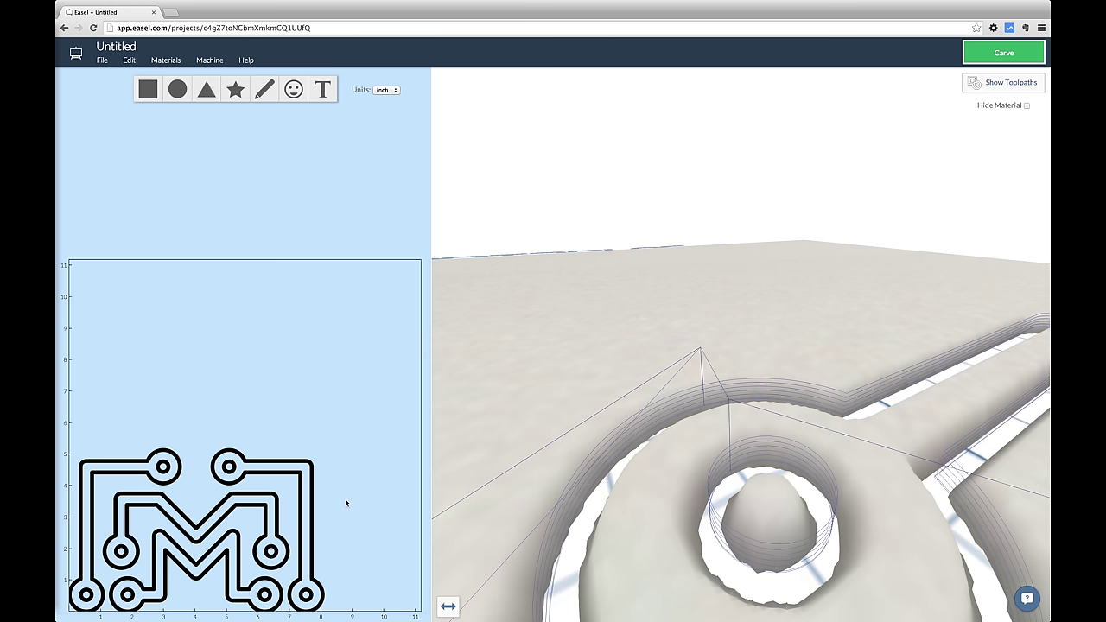
{"action": "left_click", "coordinate": [309, 488]}
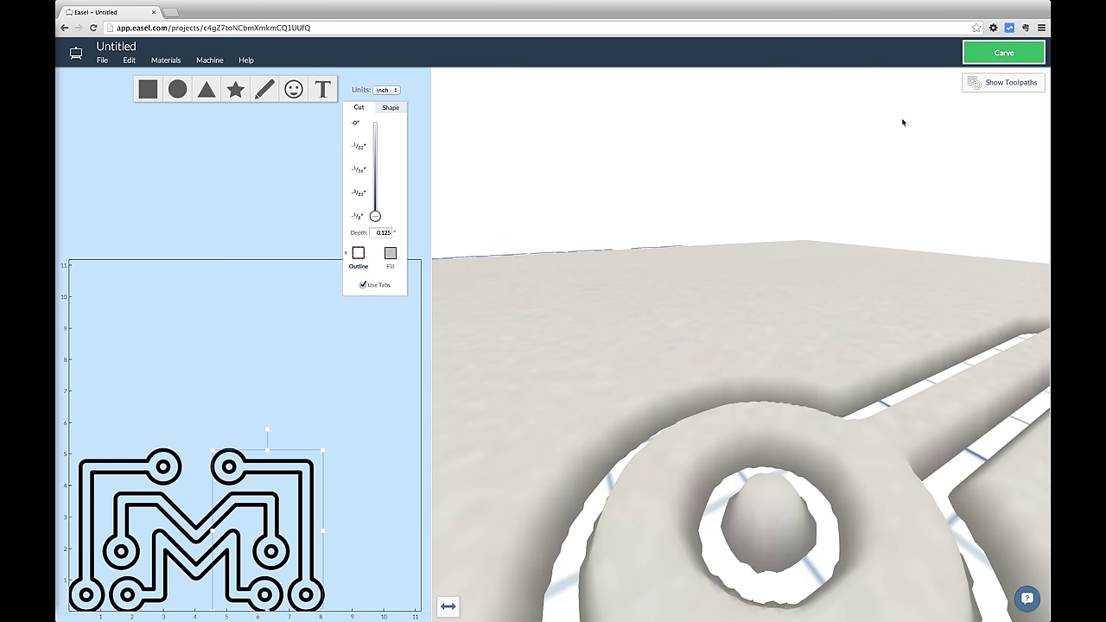
{"action": "left_click", "coordinate": [1005, 85]}
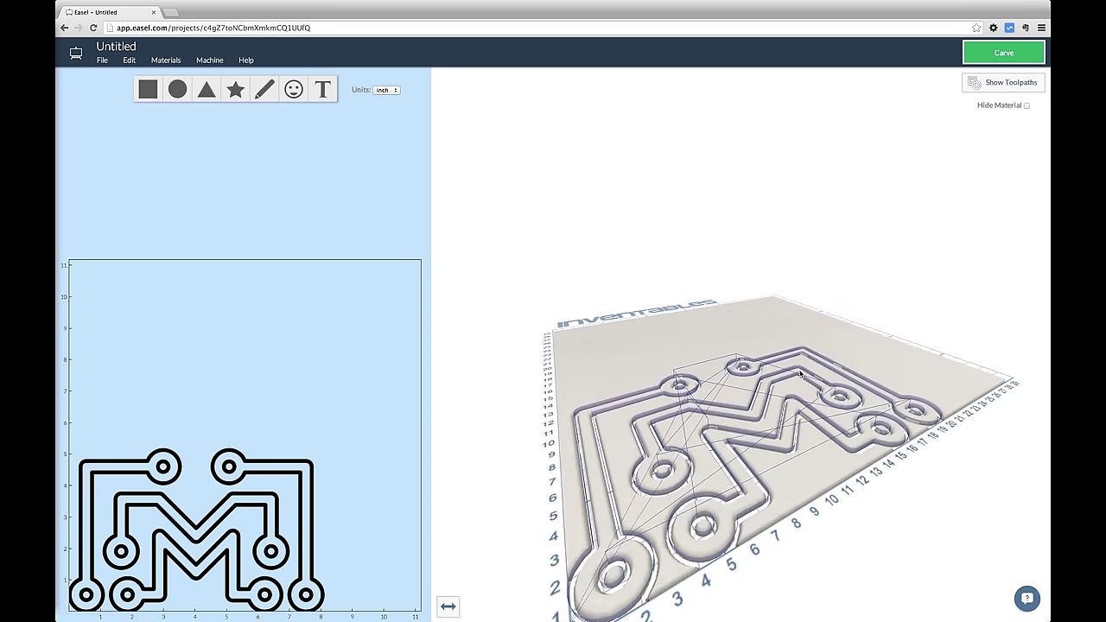
{"action": "left_click_drag", "start_coordinate": [821, 342], "coordinate": [724, 416]}
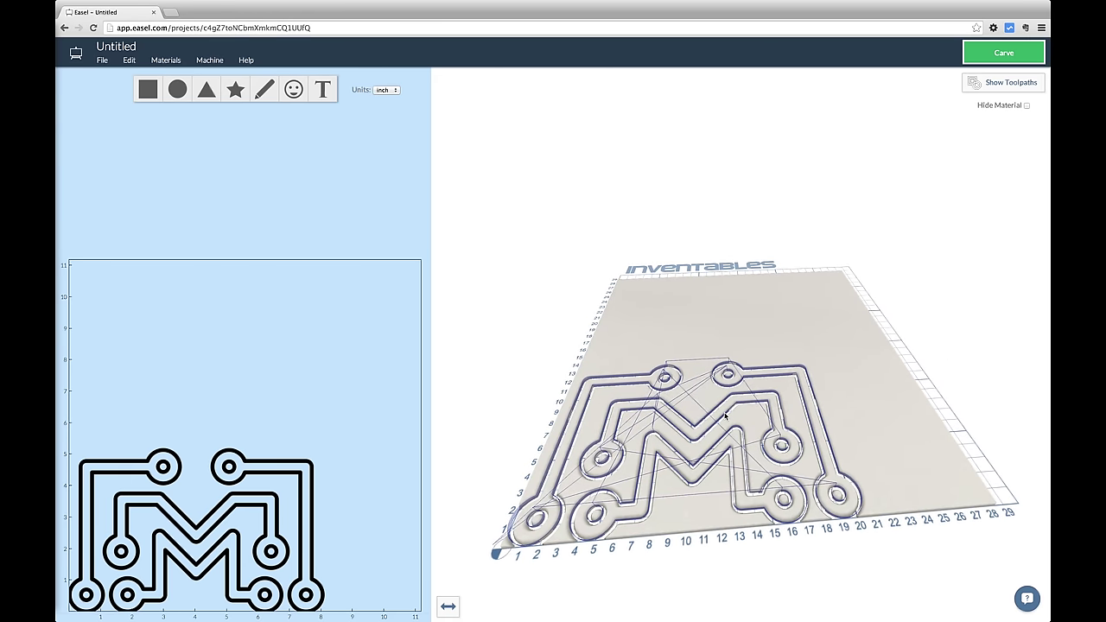
{"action": "left_click", "coordinate": [998, 54]}
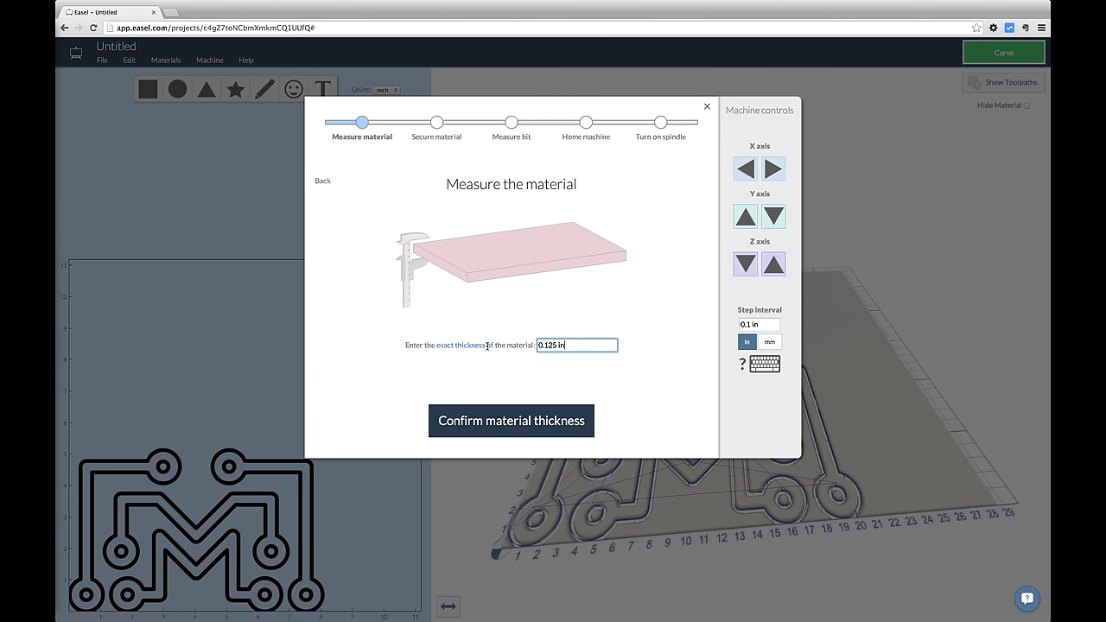
Confirm 0.125 in thickness, secured material, 0.125 in bit, raised bit and spindle on, then start cutting.
{"action": "left_click", "coordinate": [500, 418]}
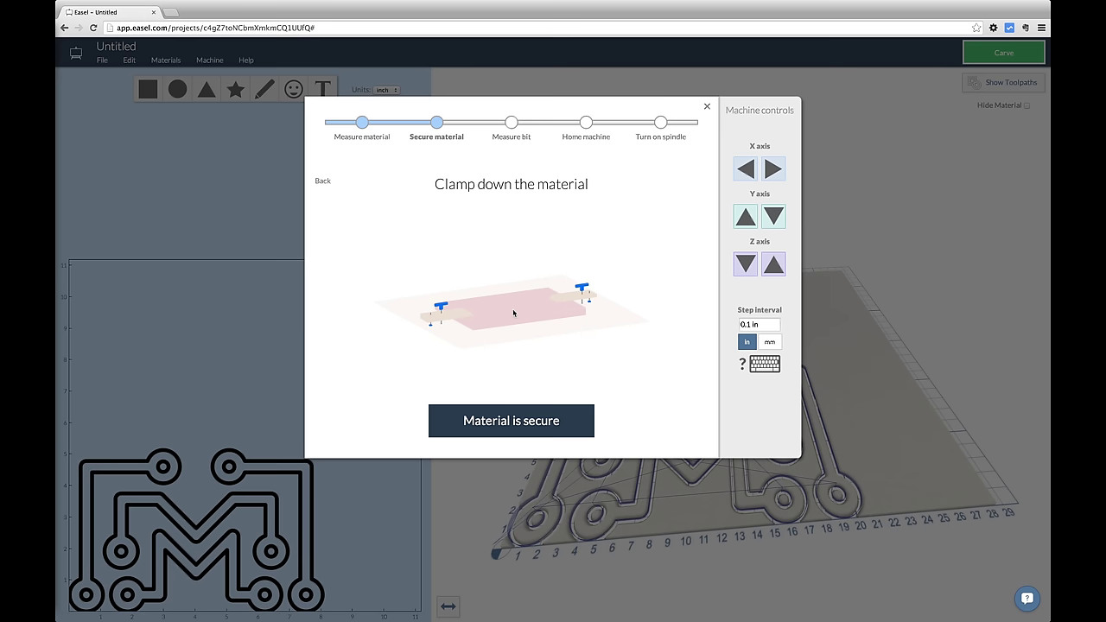
{"action": "left_click", "coordinate": [508, 422]}
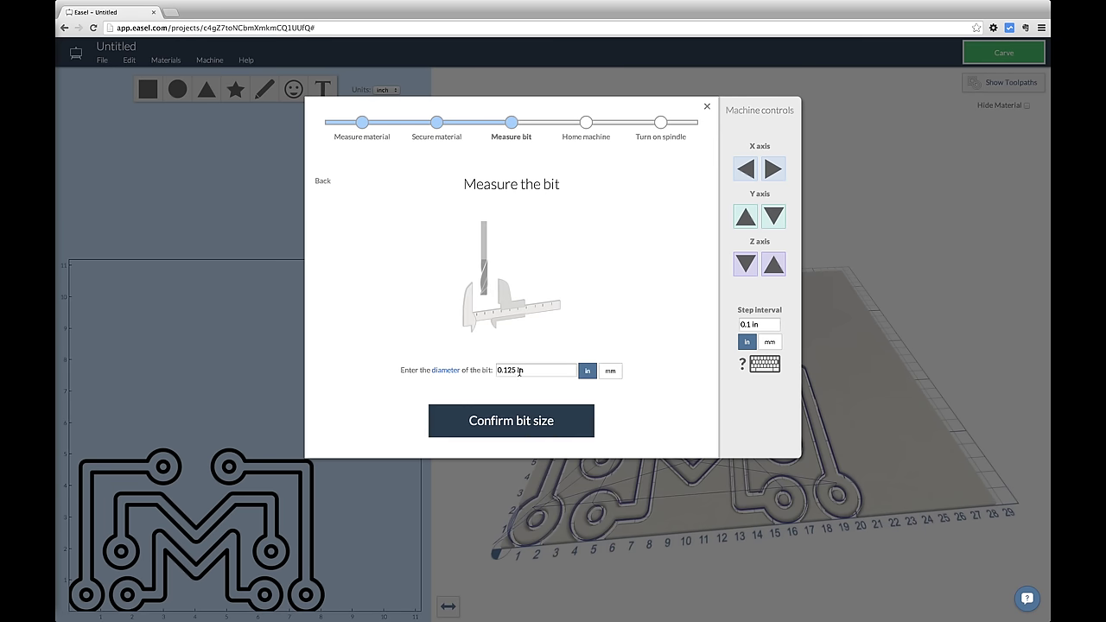
{"action": "left_click", "coordinate": [503, 422]}
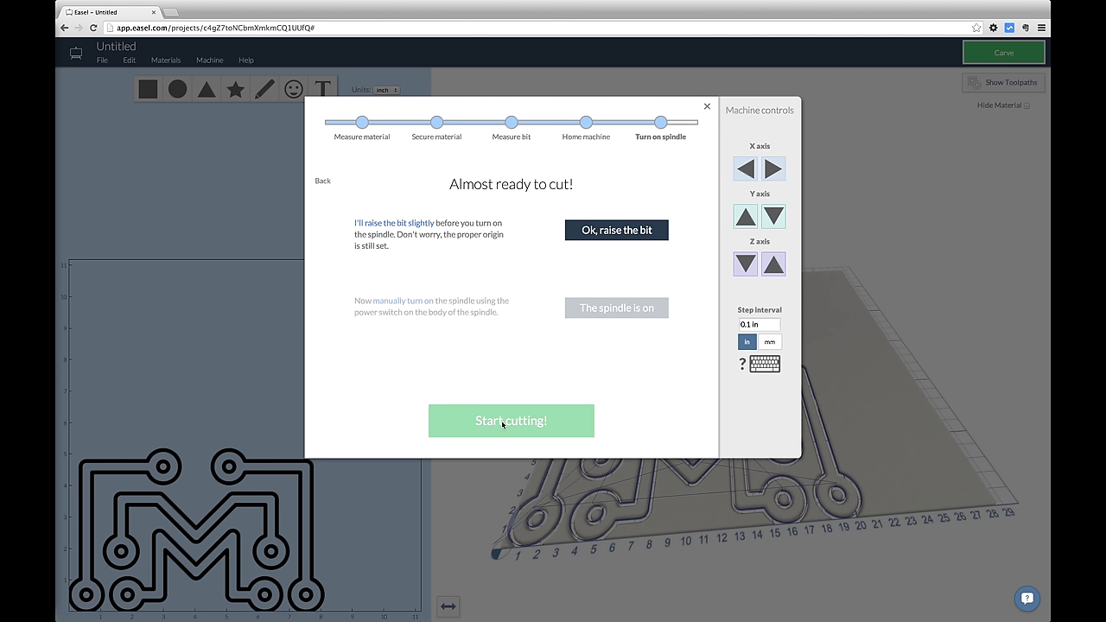
{"action": "left_click", "coordinate": [619, 236]}
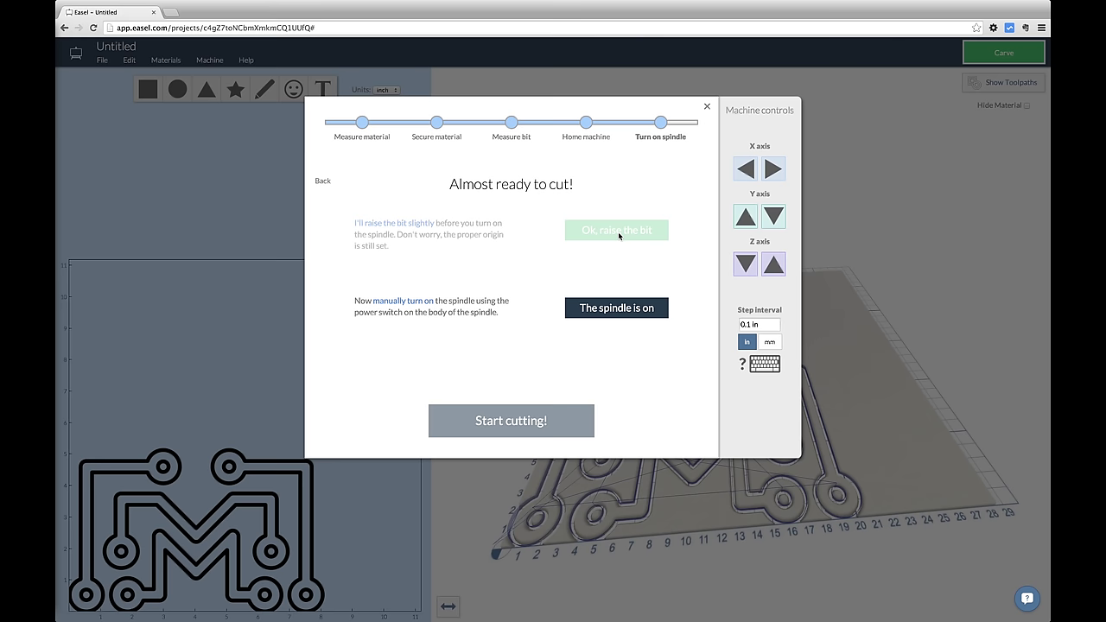
{"action": "left_click", "coordinate": [609, 313]}
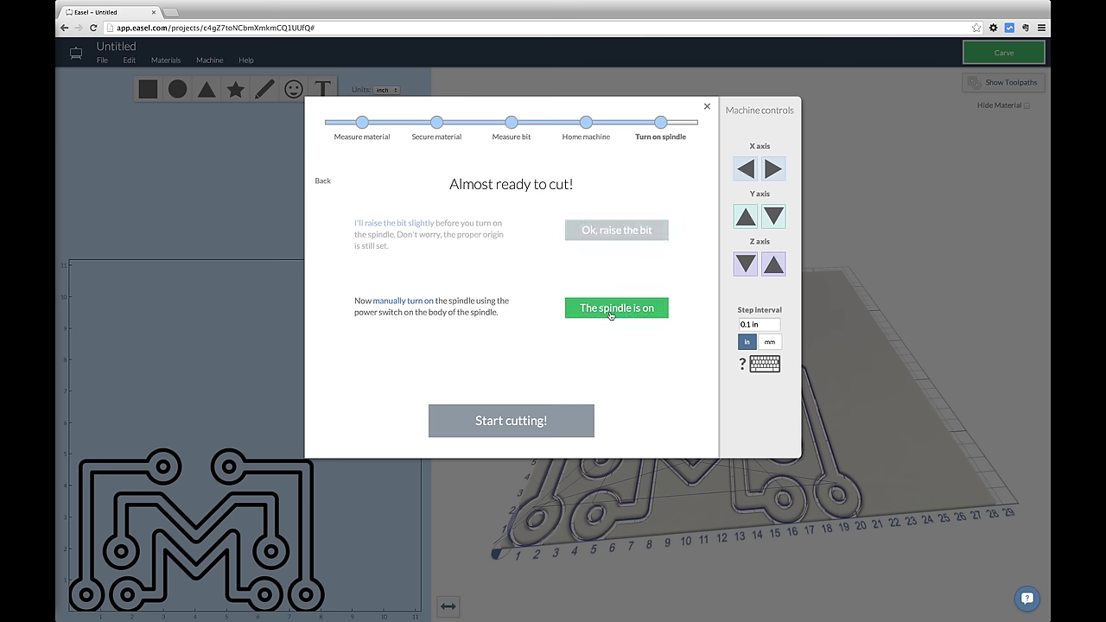
{"action": "left_click", "coordinate": [609, 313]}
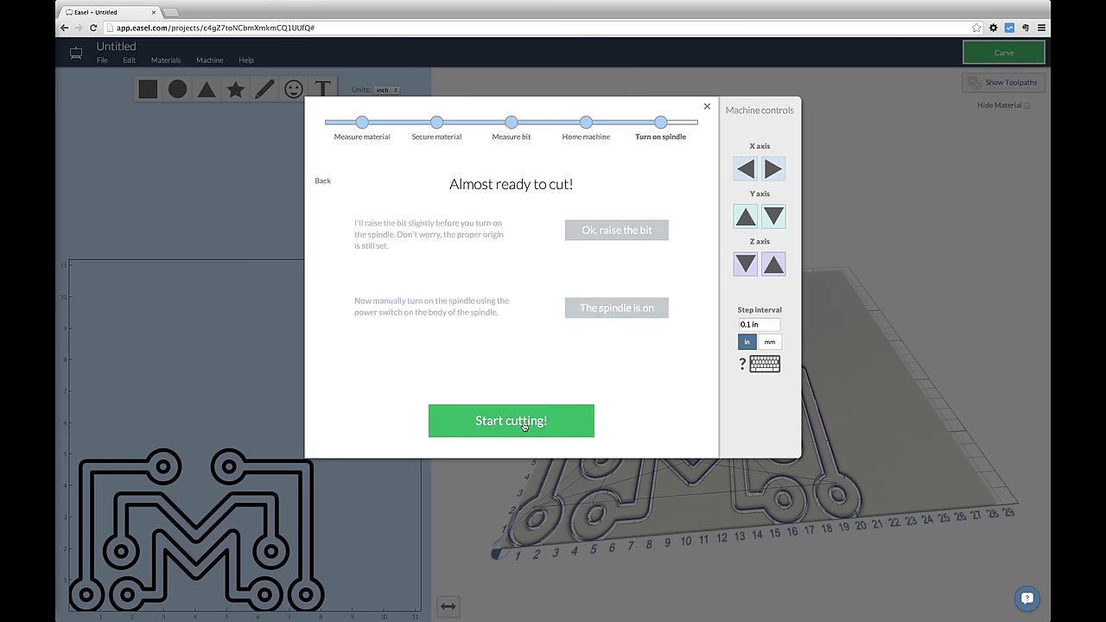
{"action": "left_click", "coordinate": [522, 426]}
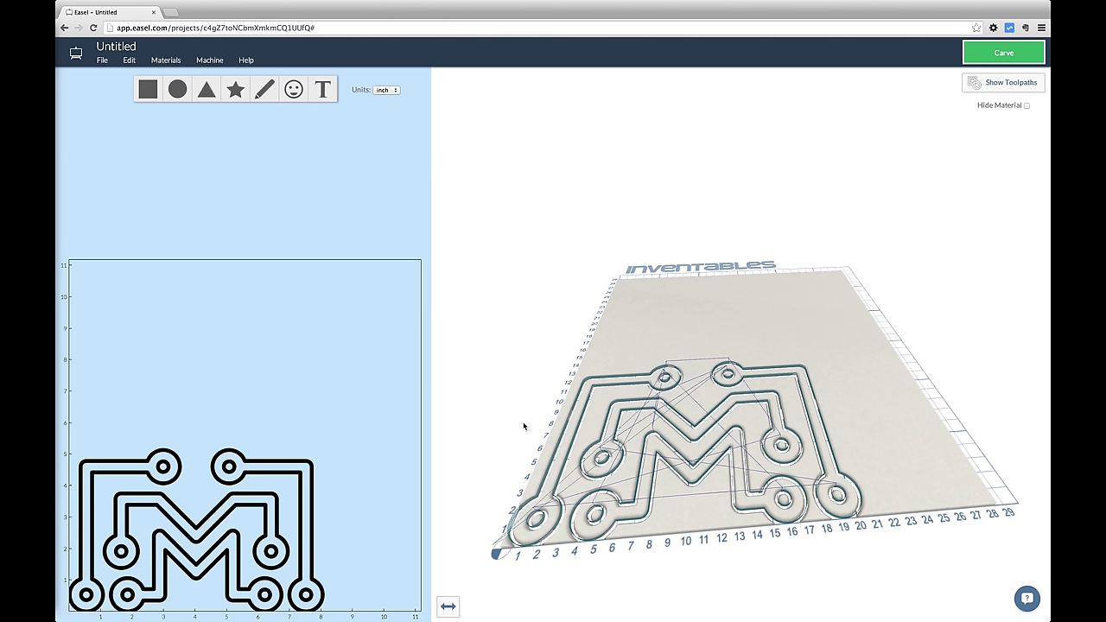